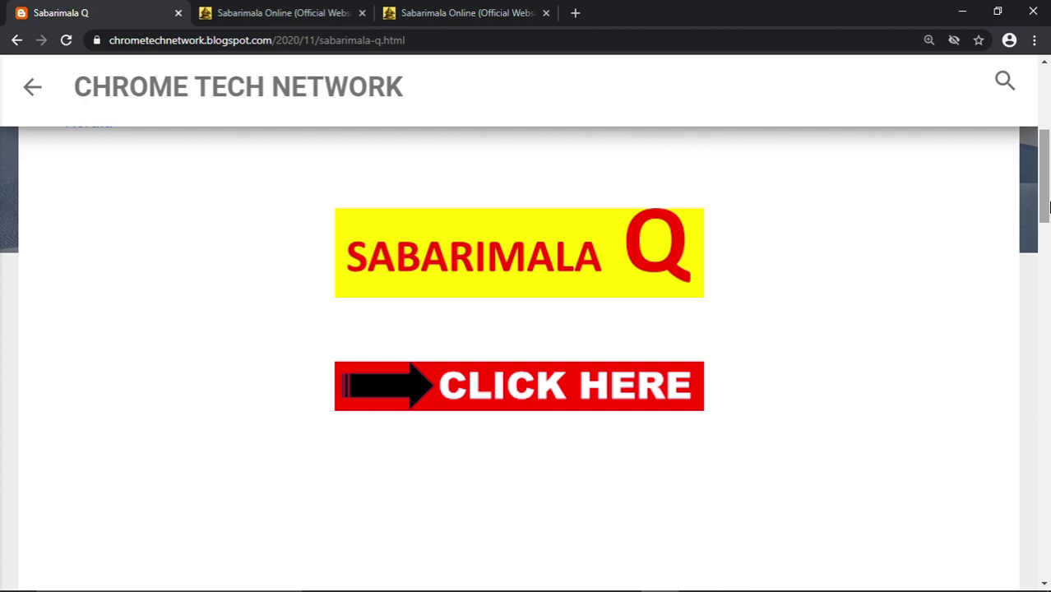
# - Switch from the Sabarimala Q blog page to the Sabarimala Online registration form and go to its mobile number field
pyautogui.moveTo(1048, 207)
pyautogui.mouseDown()
pyautogui.moveTo(1048, 179)
pyautogui.moveTo(1048, 209)
pyautogui.mouseUp()
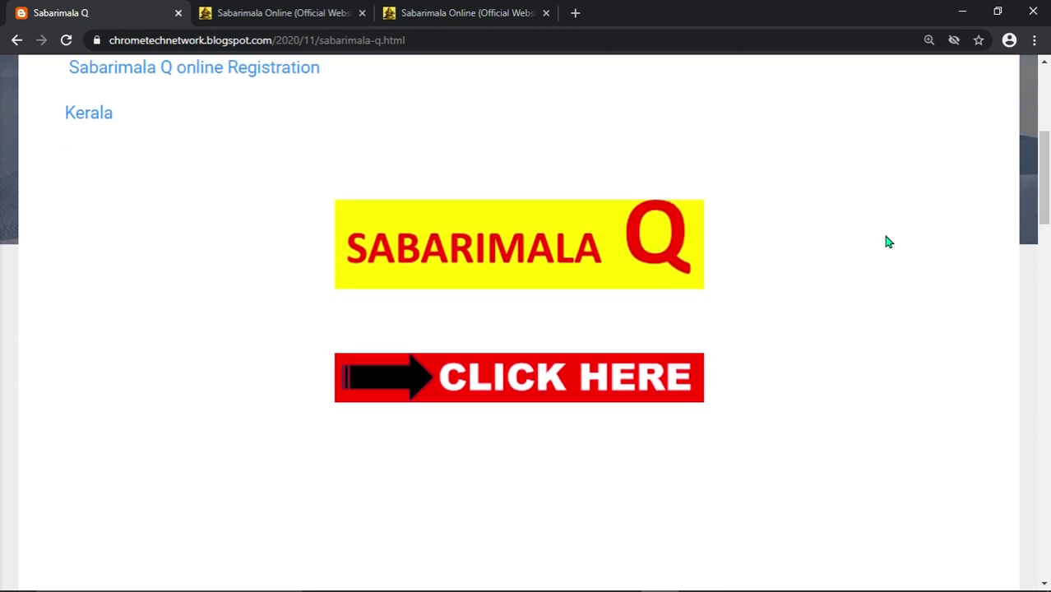
pyautogui.click(292, 10)
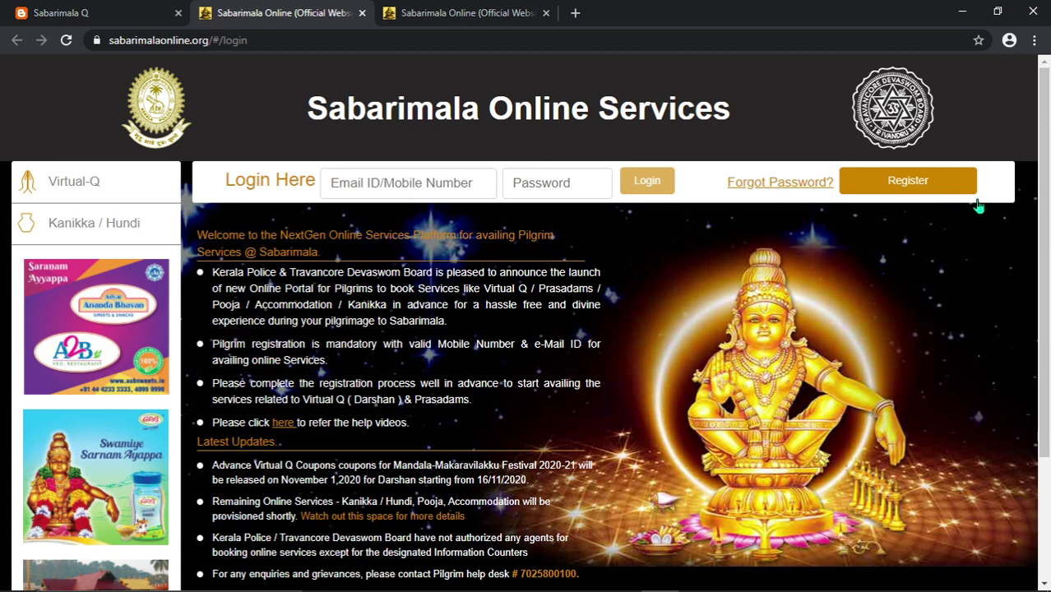
pyautogui.click(448, 8)
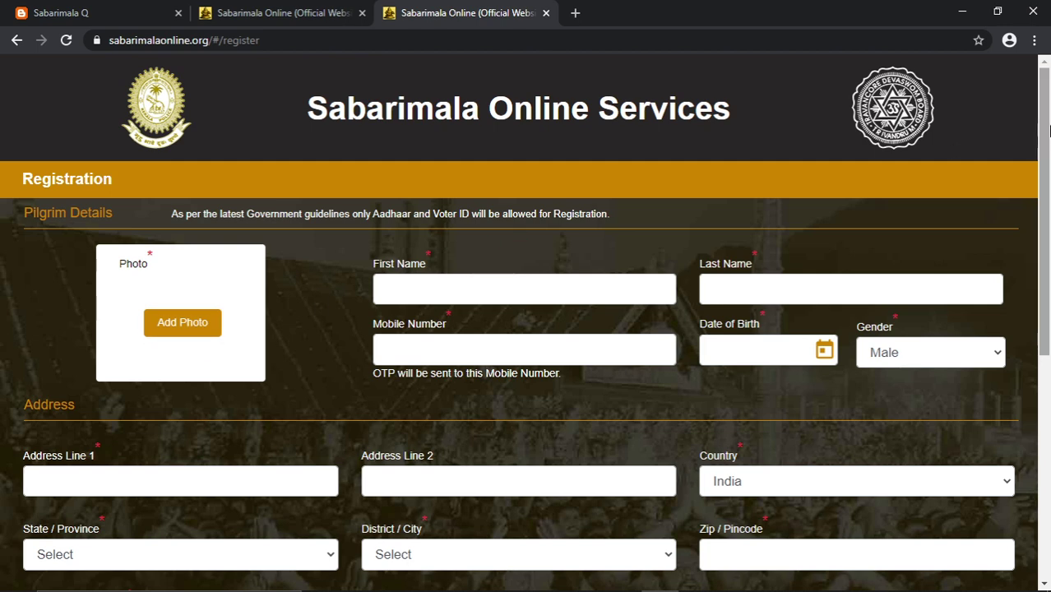
pyautogui.moveTo(1049, 134); pyautogui.dragTo(1049, 149)
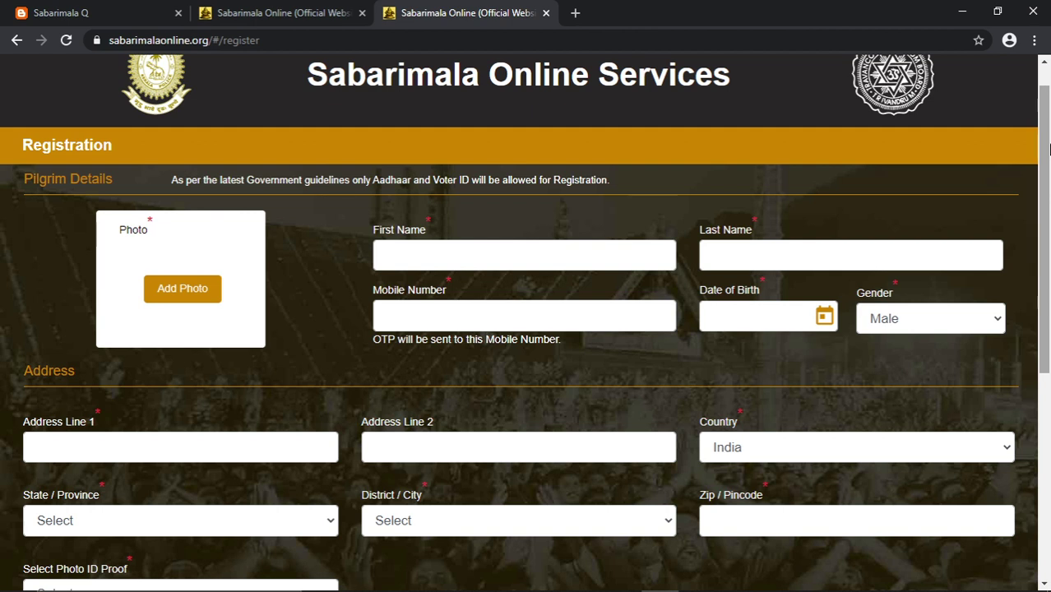
pyautogui.click(463, 248)
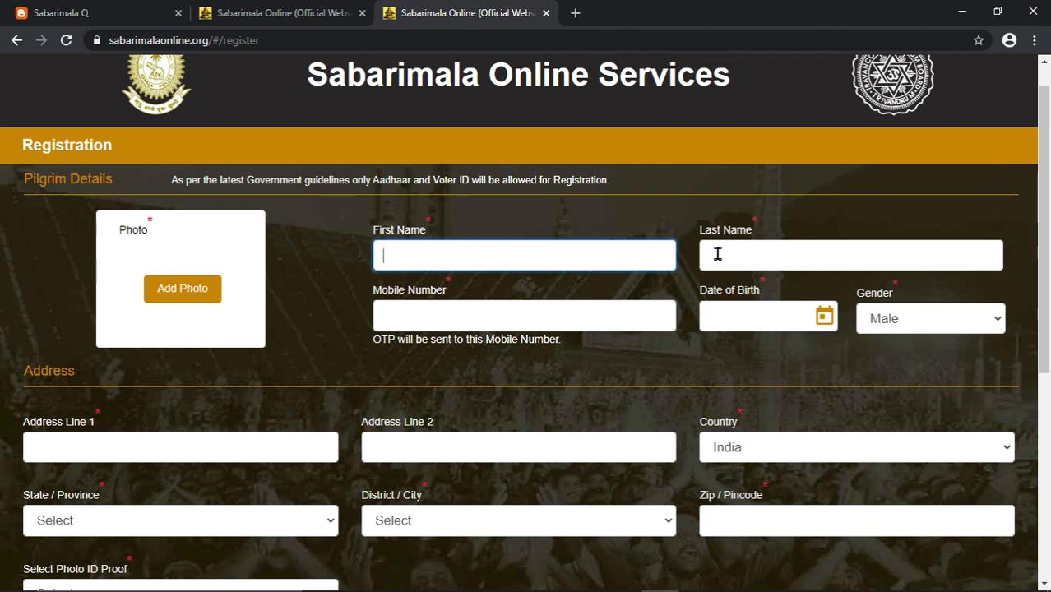
pyautogui.click(496, 319)
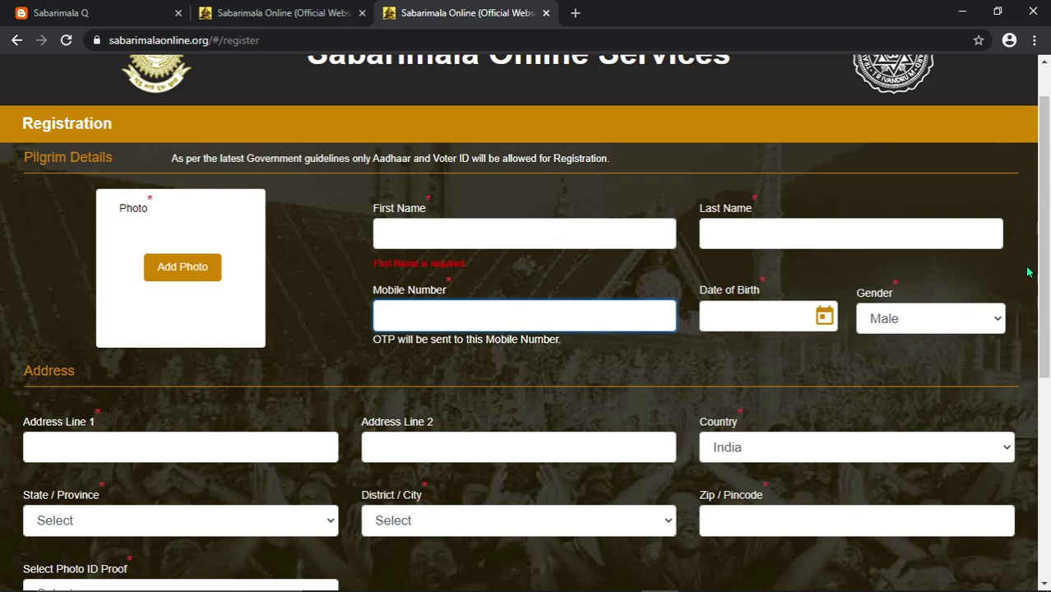
# - Set the address state to Tamil Nadu and the district to Chennai in the registration form
pyautogui.scroll(-1, 1044, 257)
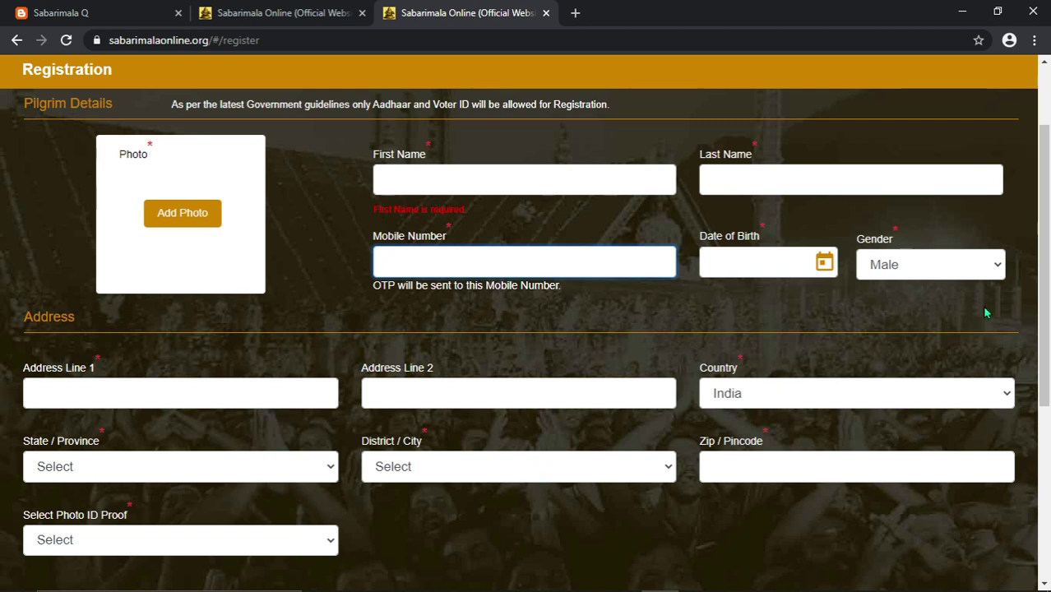
pyautogui.scroll(-1, 1048, 195)
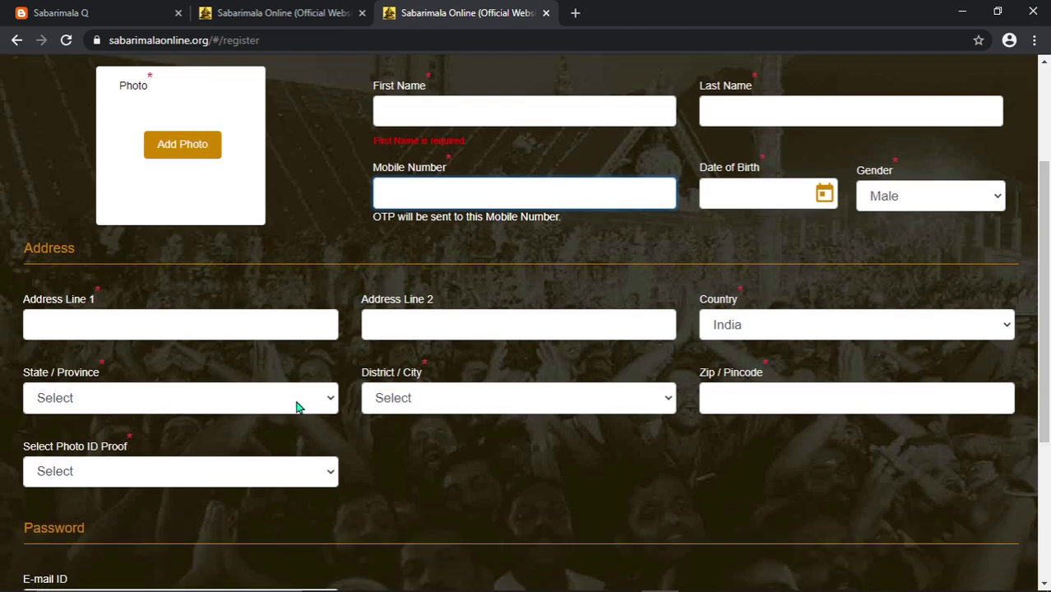
pyautogui.click(297, 403)
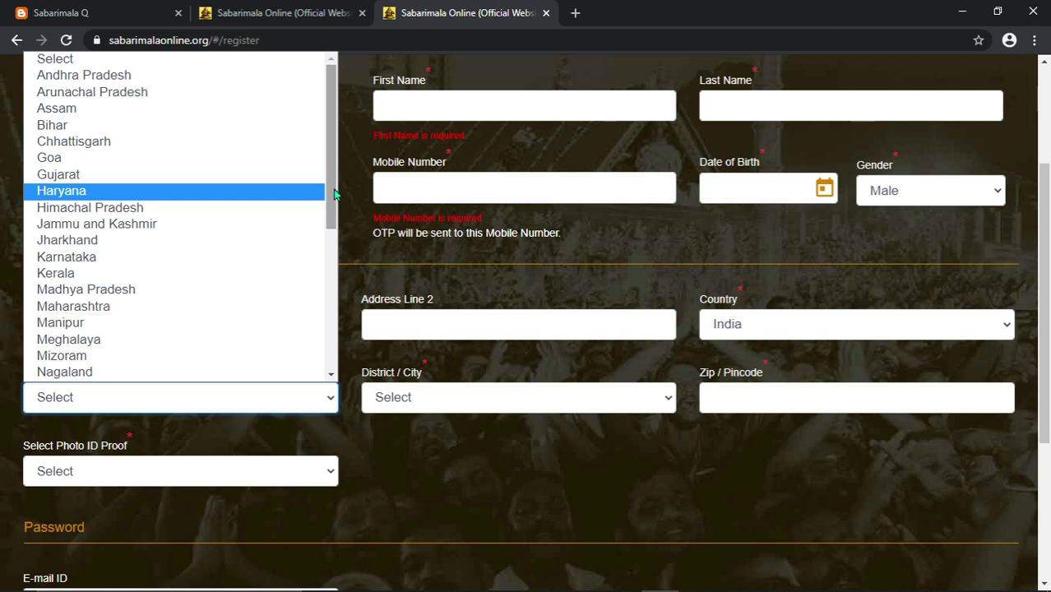
pyautogui.moveTo(335, 198); pyautogui.dragTo(331, 312)
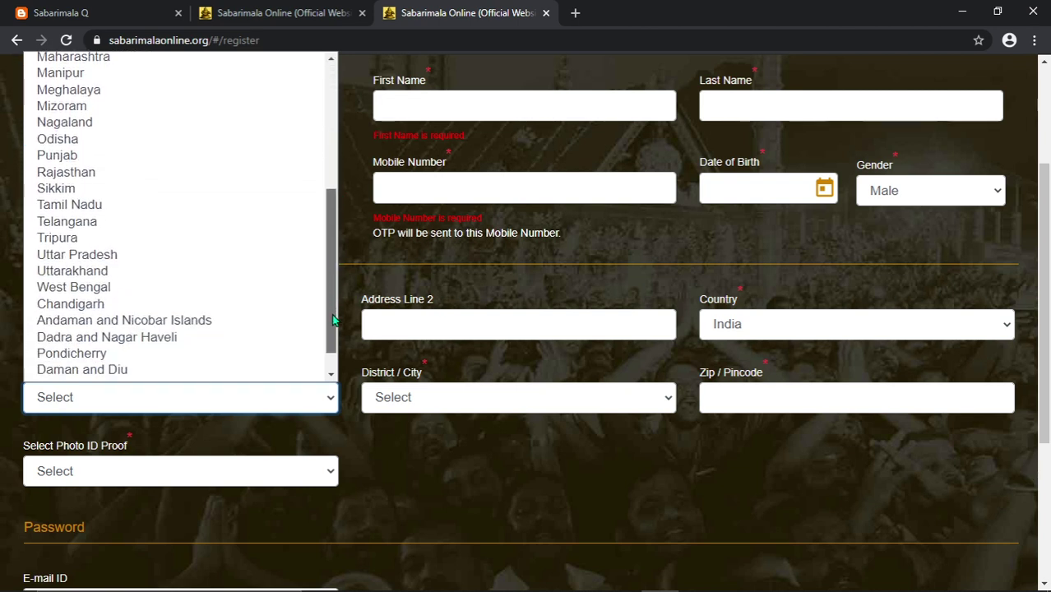
pyautogui.click(245, 206)
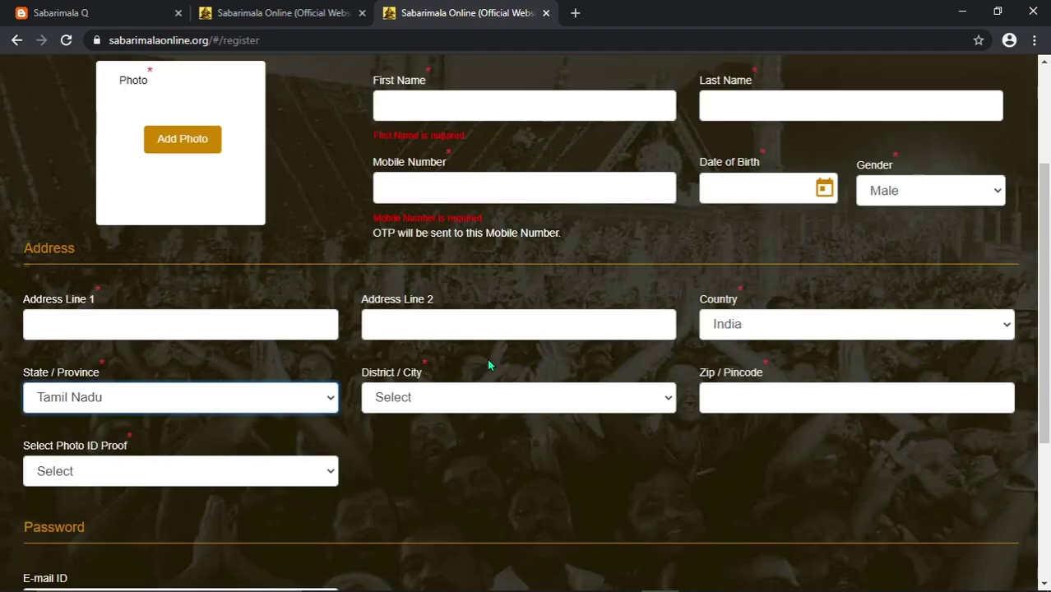
pyautogui.click(534, 403)
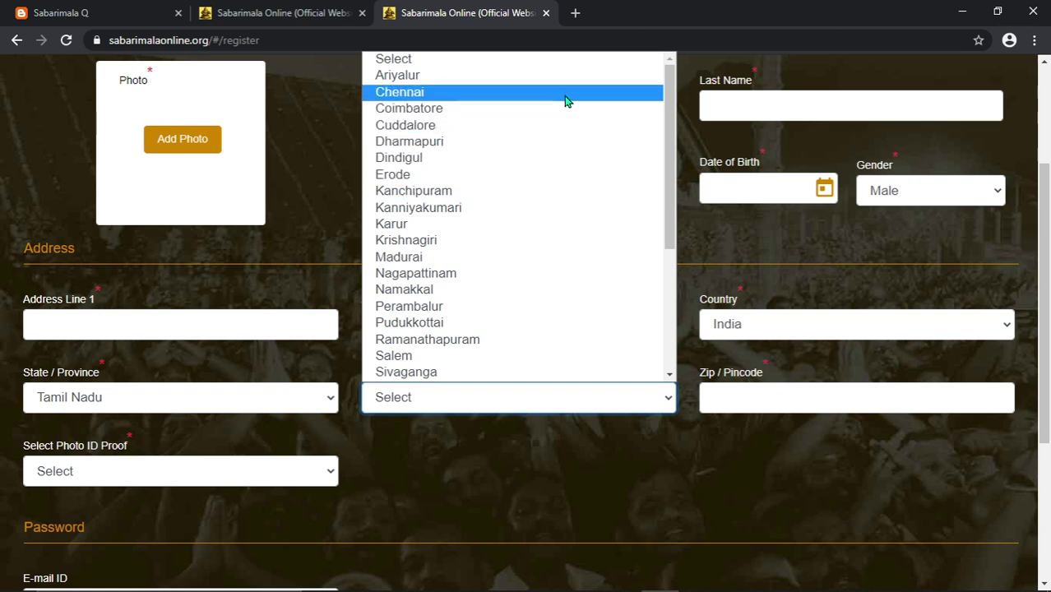
pyautogui.click(566, 99)
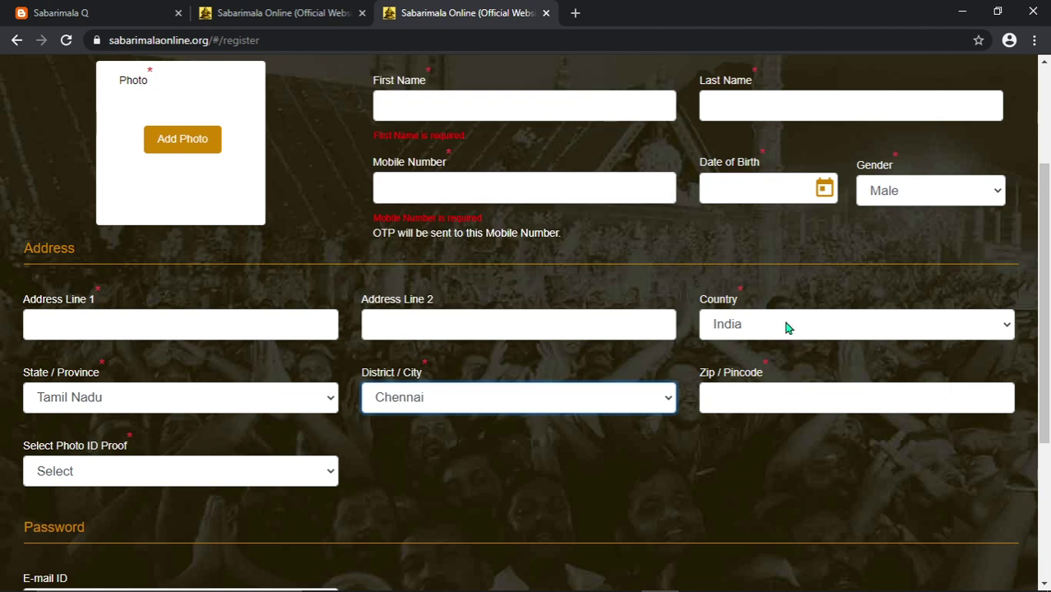
# - Enter the pilgrim's zip/pincode in the address section
pyautogui.click(771, 400)
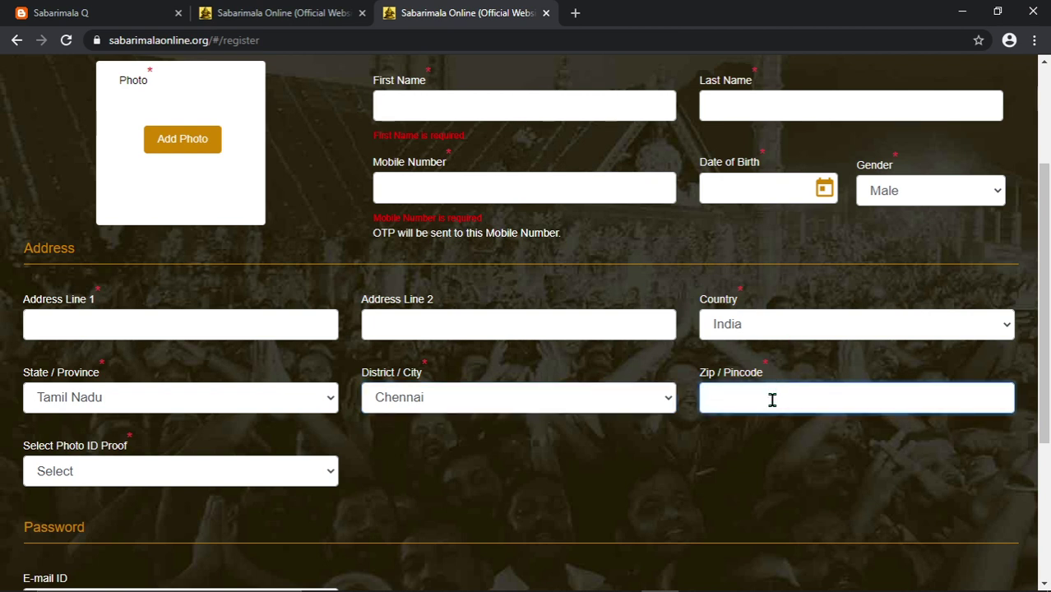
pyautogui.write('60000')
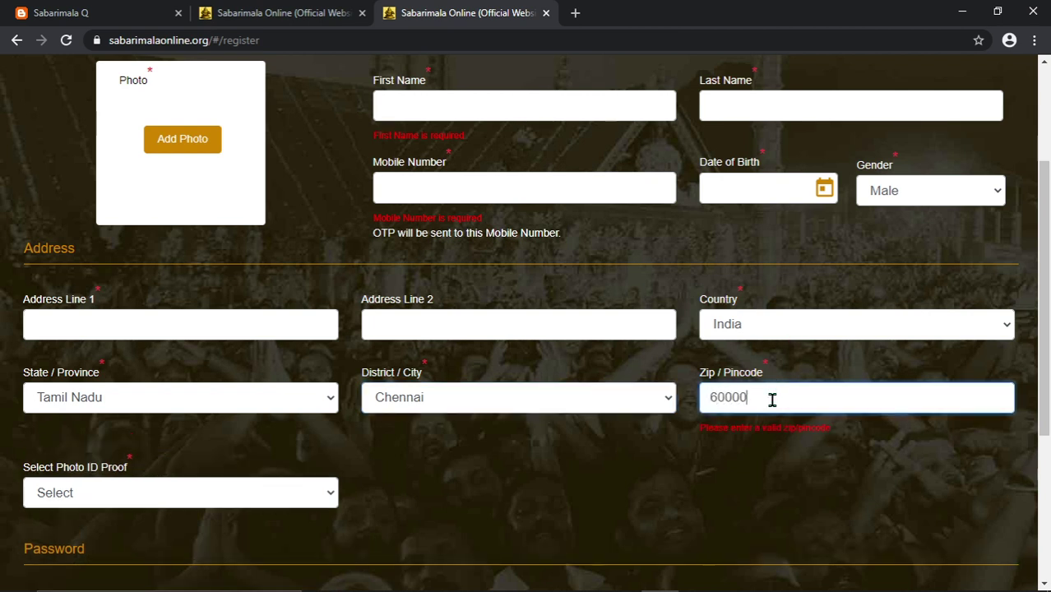
pyautogui.write('1')
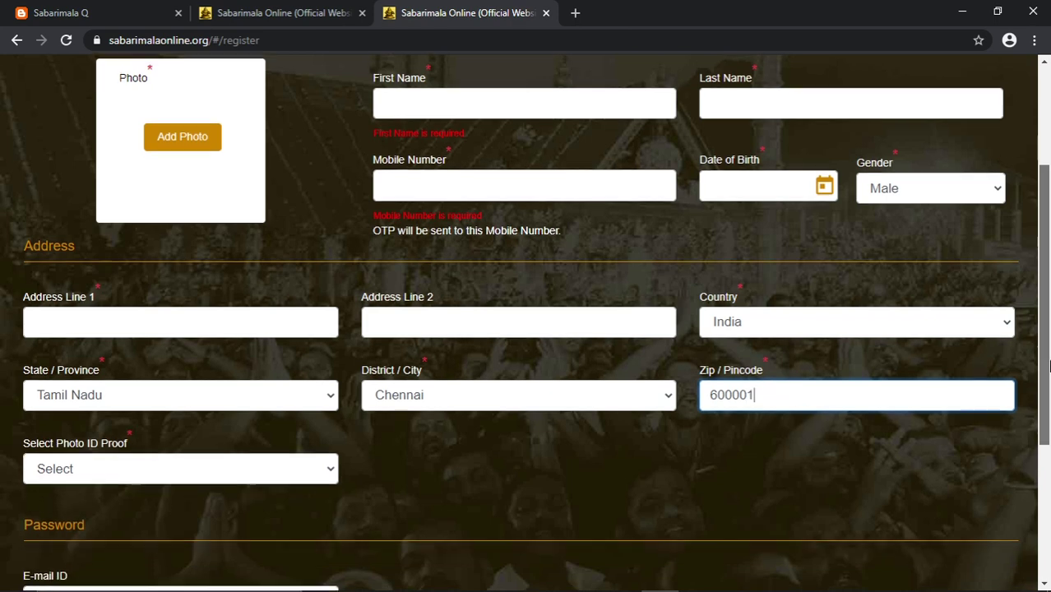
# - Choose Aadhaar as the photo ID proof and go to the Photo ID Number field
pyautogui.scroll(-1, 1047, 387)
pyautogui.scroll(-1, 1047, 387)
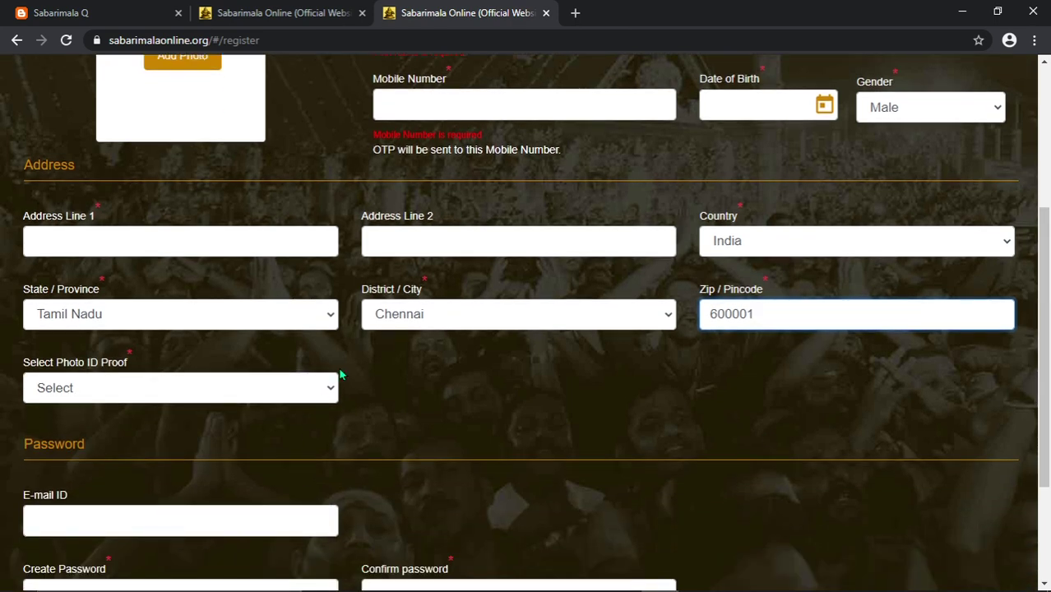
pyautogui.click(333, 389)
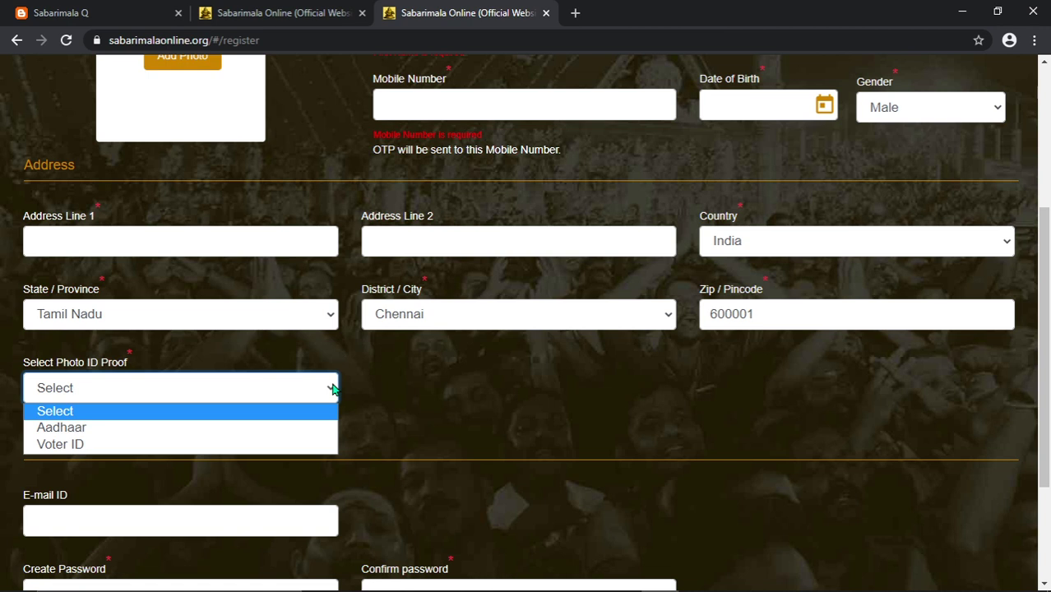
pyautogui.click(249, 435)
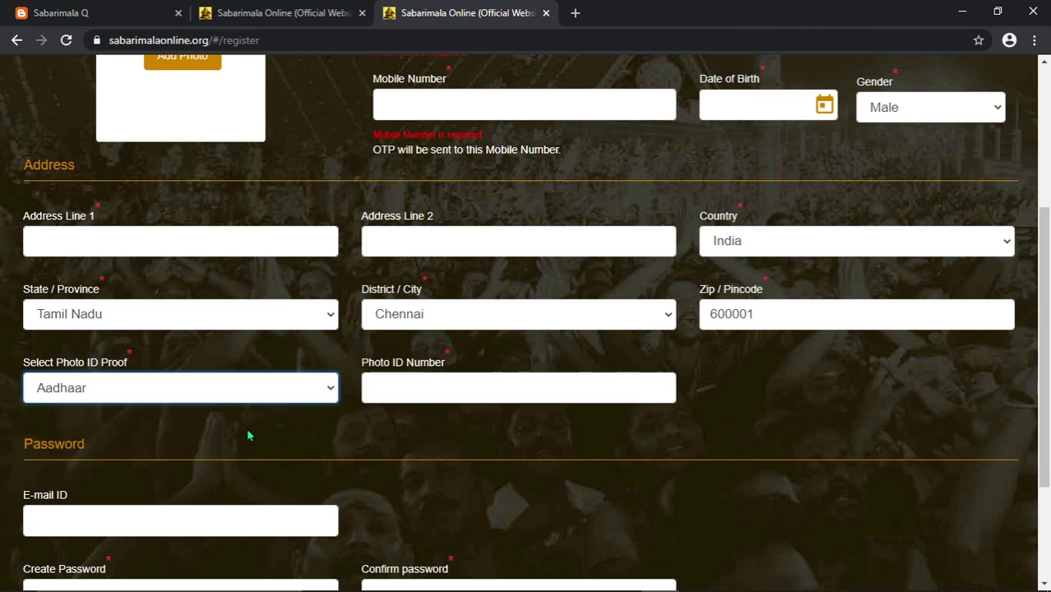
pyautogui.click(494, 388)
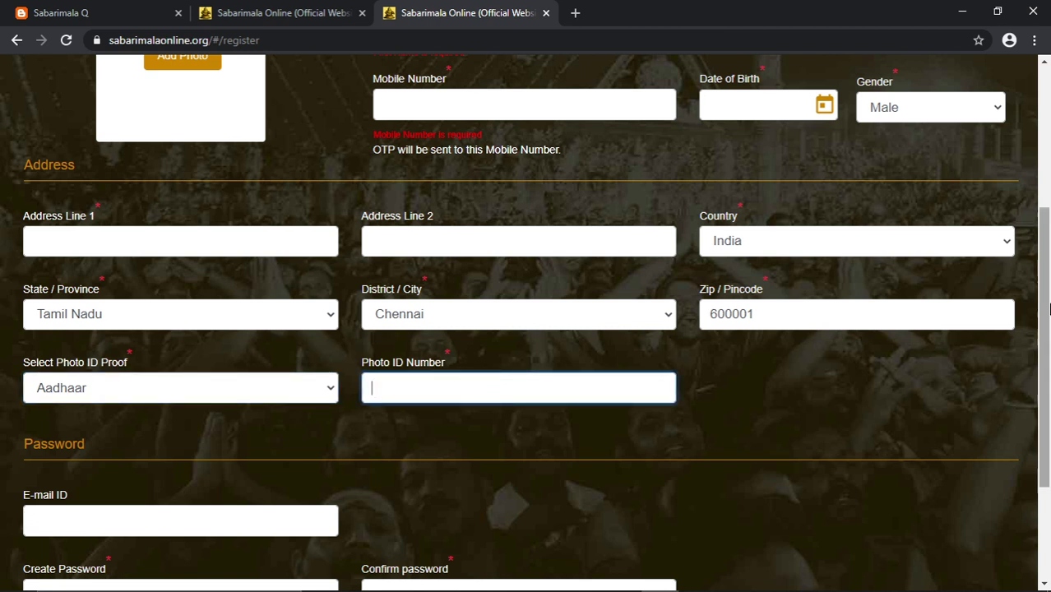
# - Go past the e-mail and password fields and agree to the Terms and Conditions of the registration
pyautogui.scroll(-1, 1048, 321)
pyautogui.scroll(-1, 1049, 320)
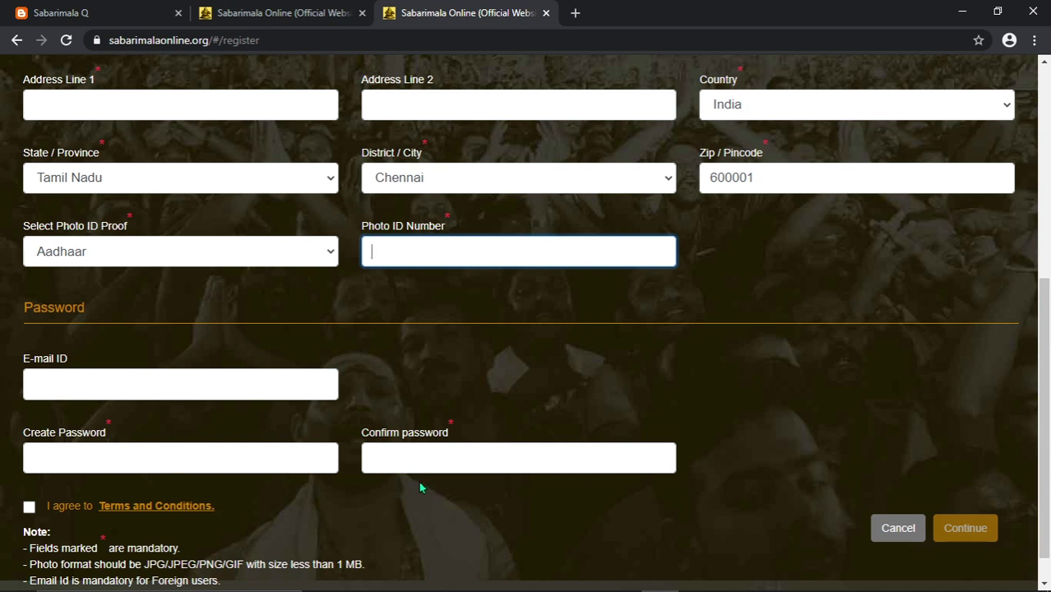
pyautogui.click(119, 381)
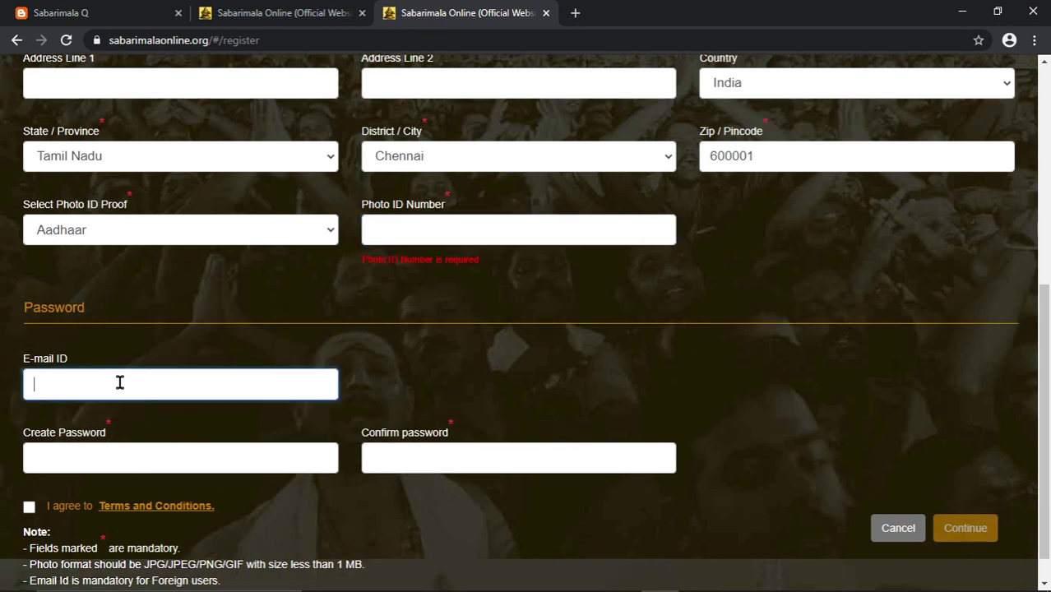
pyautogui.moveTo(1048, 327); pyautogui.dragTo(1048, 348)
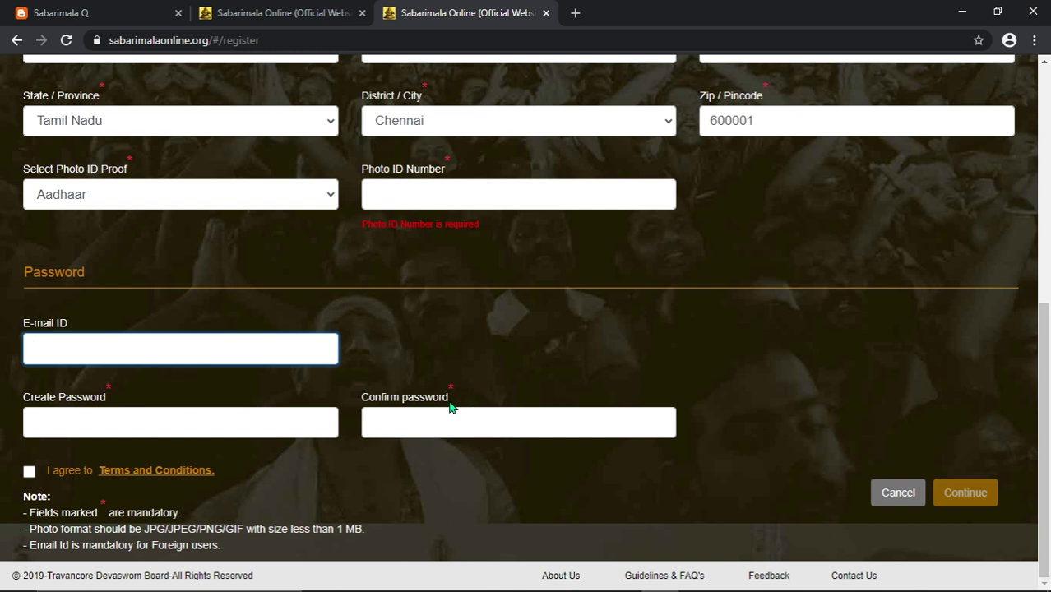
pyautogui.click(28, 476)
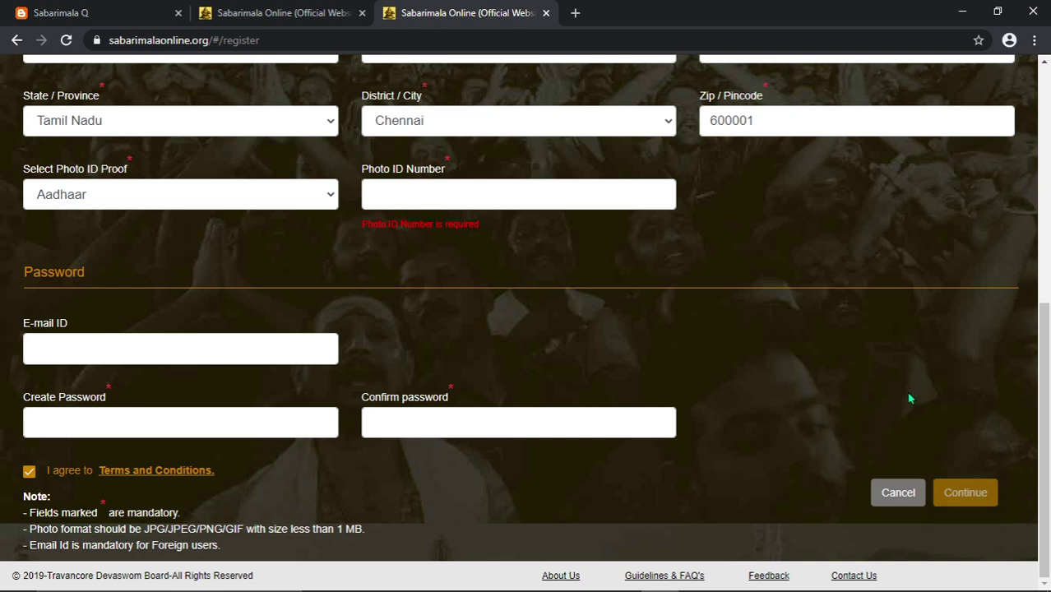
pyautogui.moveTo(1044, 371); pyautogui.dragTo(1048, 209)
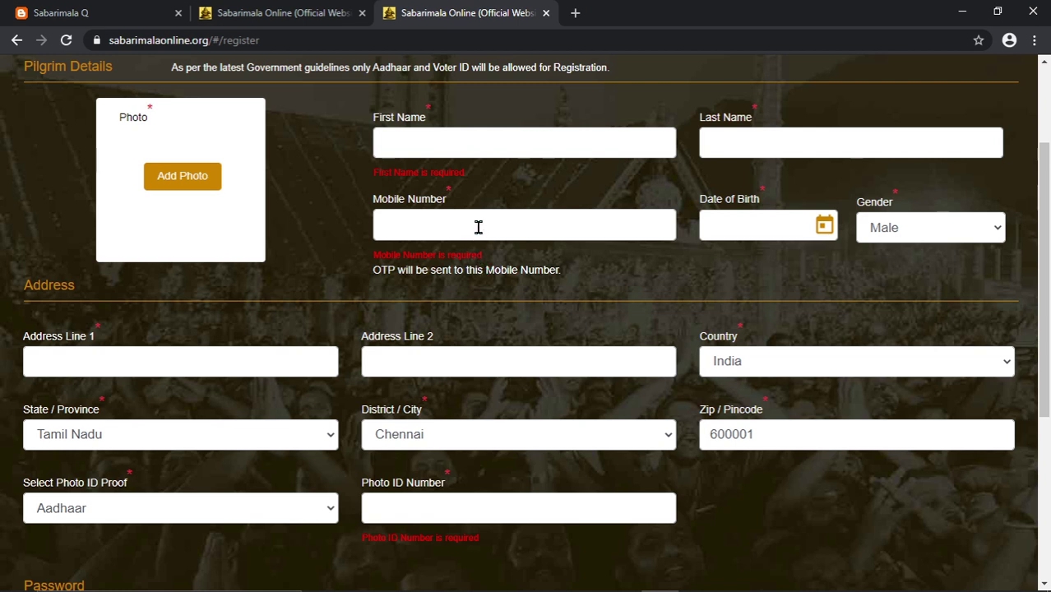
pyautogui.click(477, 227)
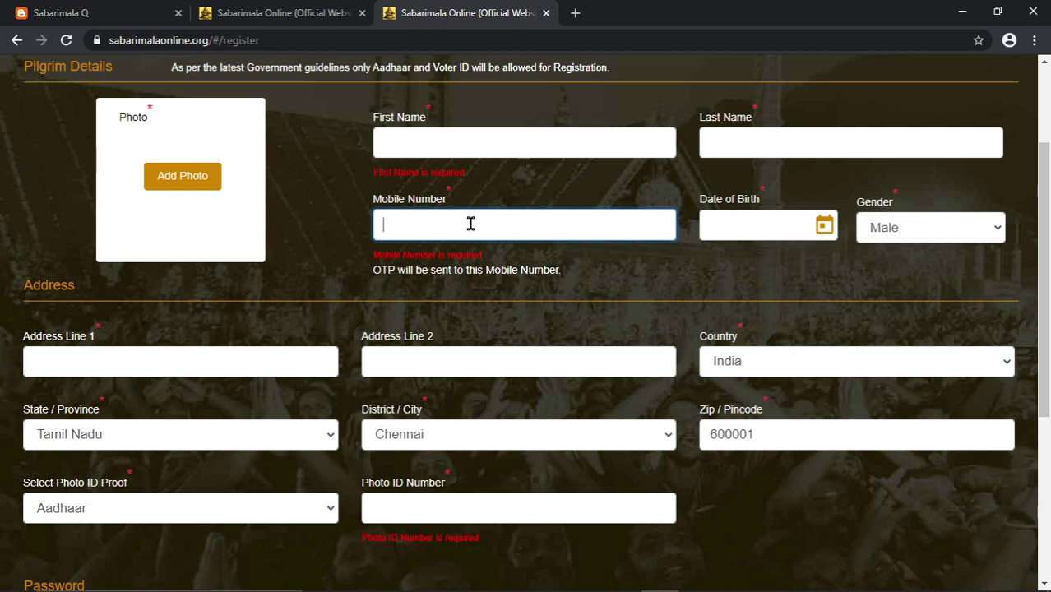
pyautogui.scroll(-4, 263, 345)
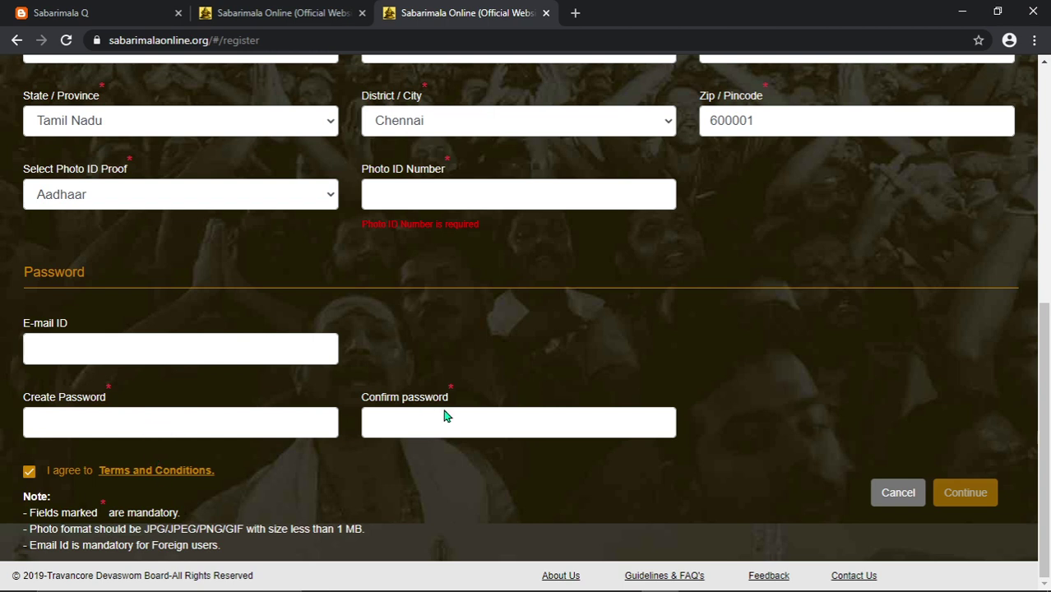
# - Return to the Sabarimala Online login page and make the Email ID/Mobile Number field ready for entry
pyautogui.click(292, 10)
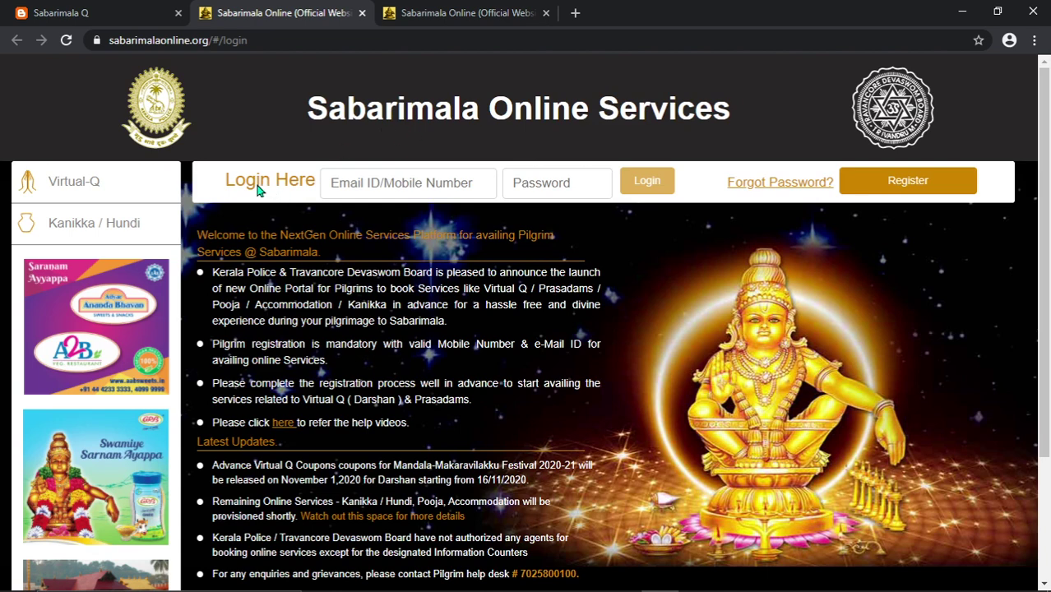
pyautogui.click(381, 182)
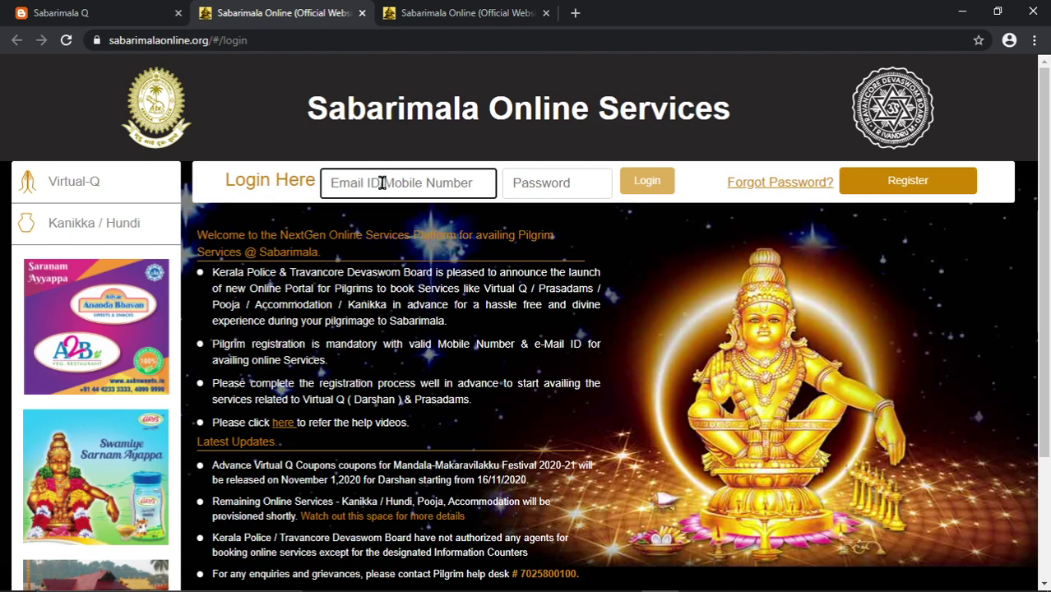